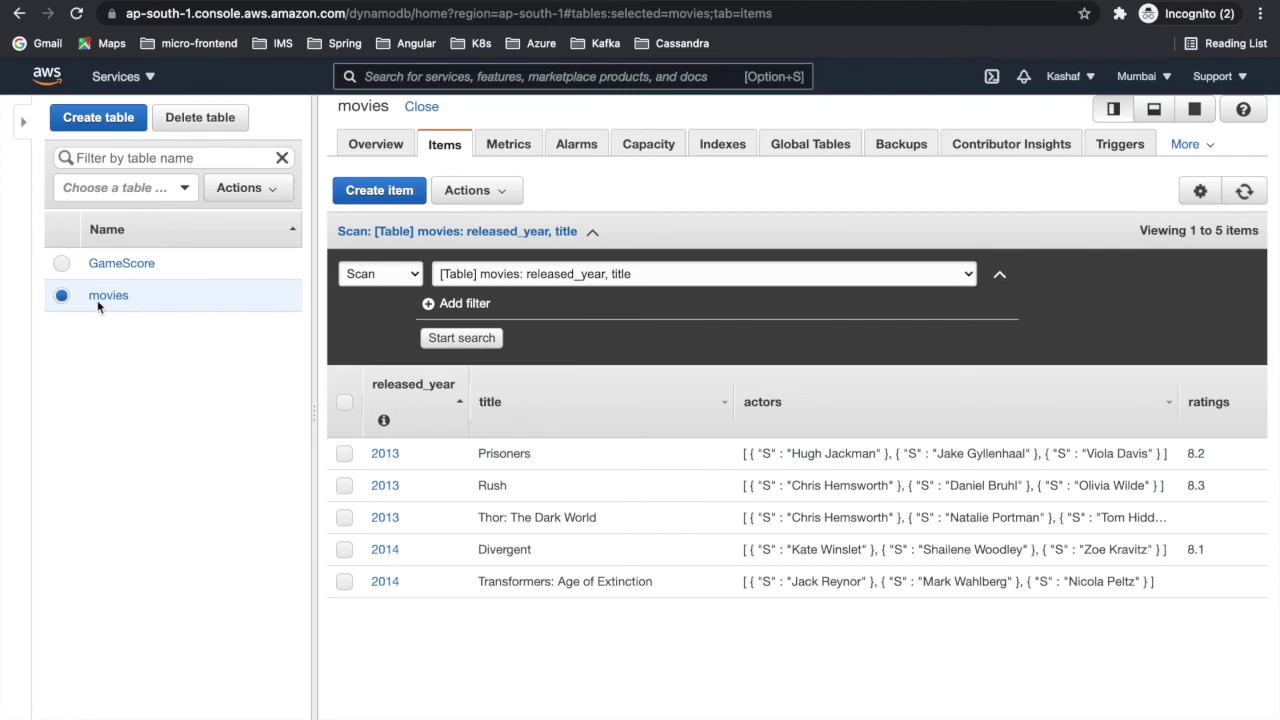
Enable time to live on the movies table, using TTL as the TTL attribute
{"action": "left_click", "coordinate": [393, 146]}
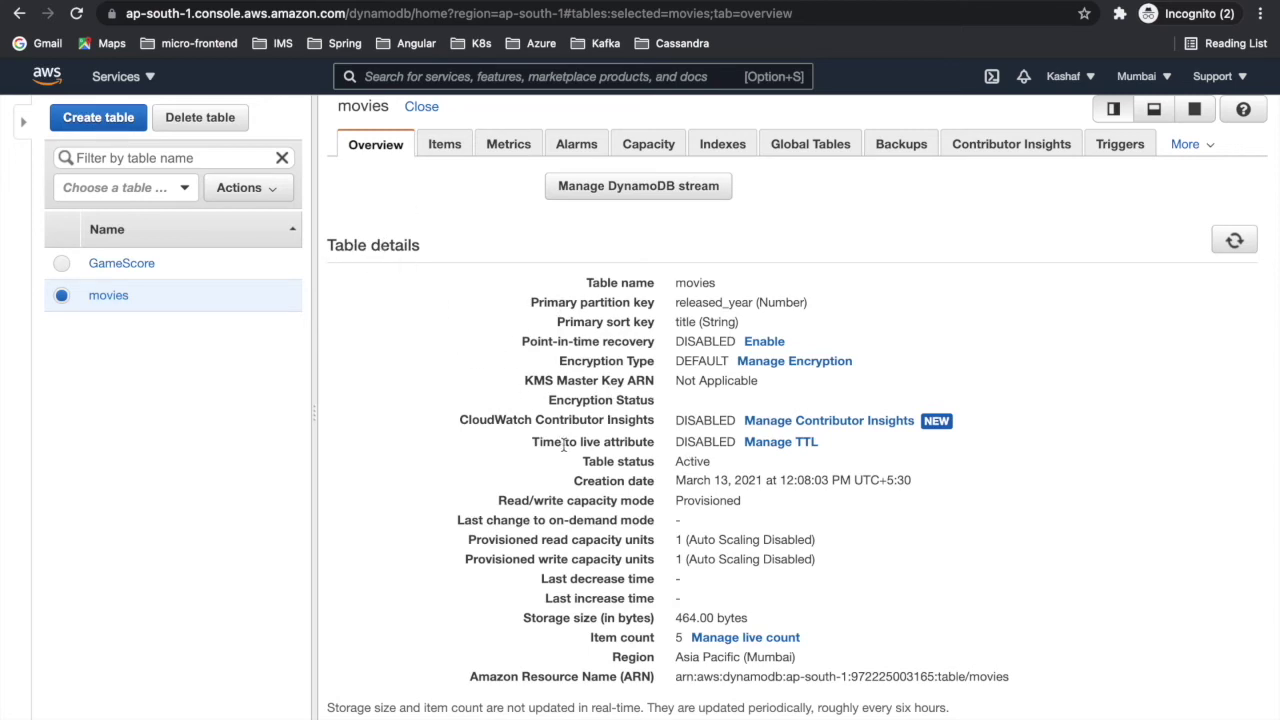
{"action": "left_click_drag", "start_coordinate": [533, 441], "coordinate": [540, 441]}
{"action": "double_click", "coordinate": [690, 442]}
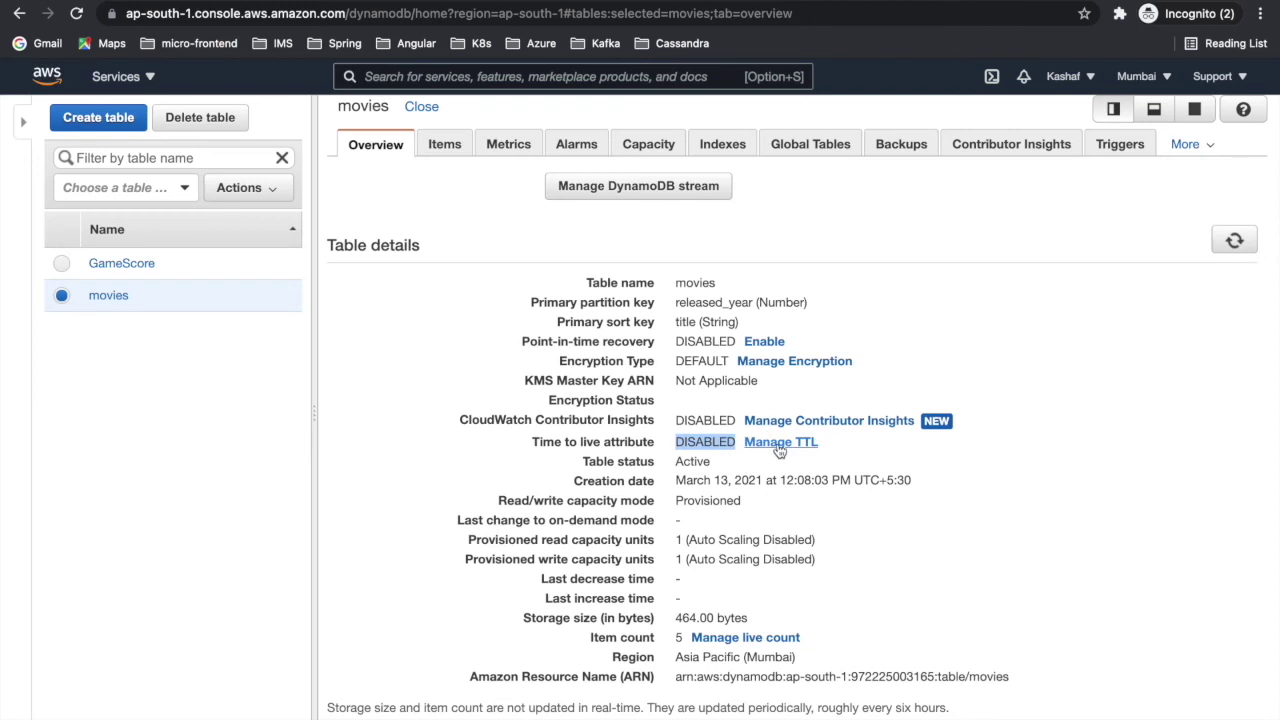
{"action": "left_click", "coordinate": [779, 447]}
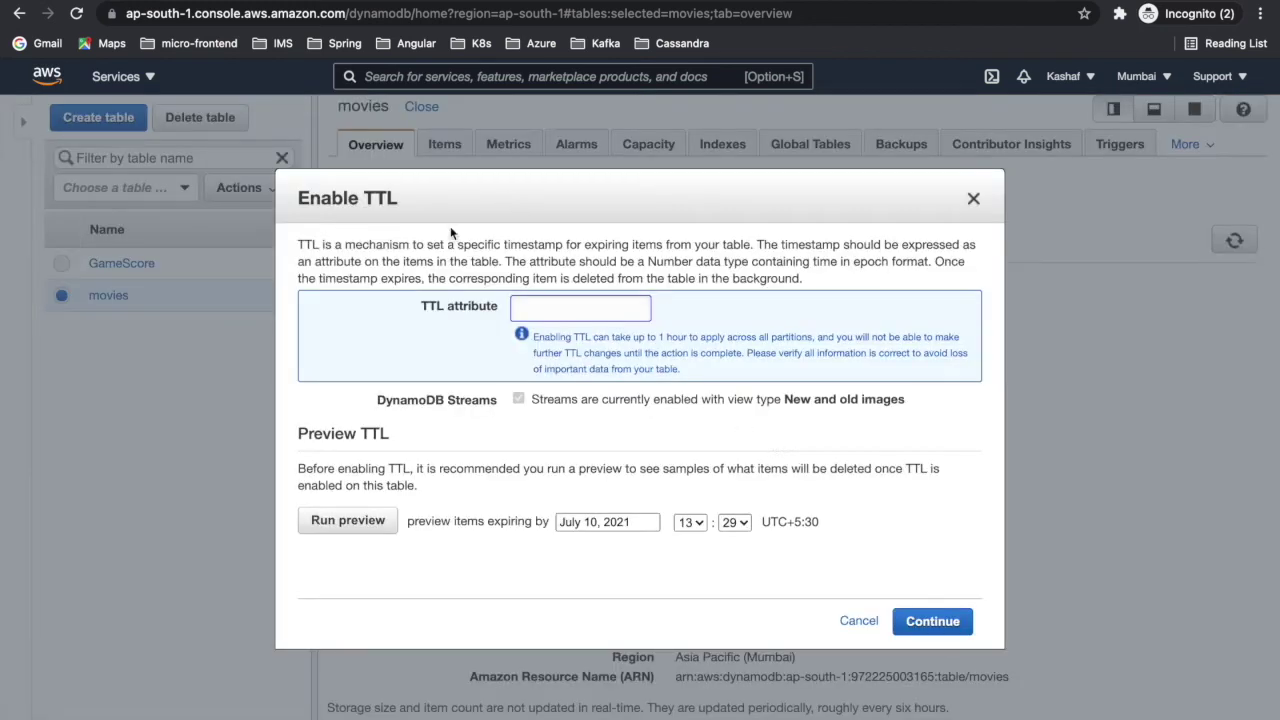
{"action": "left_click", "coordinate": [553, 308]}
{"action": "type", "text": "TTL"}
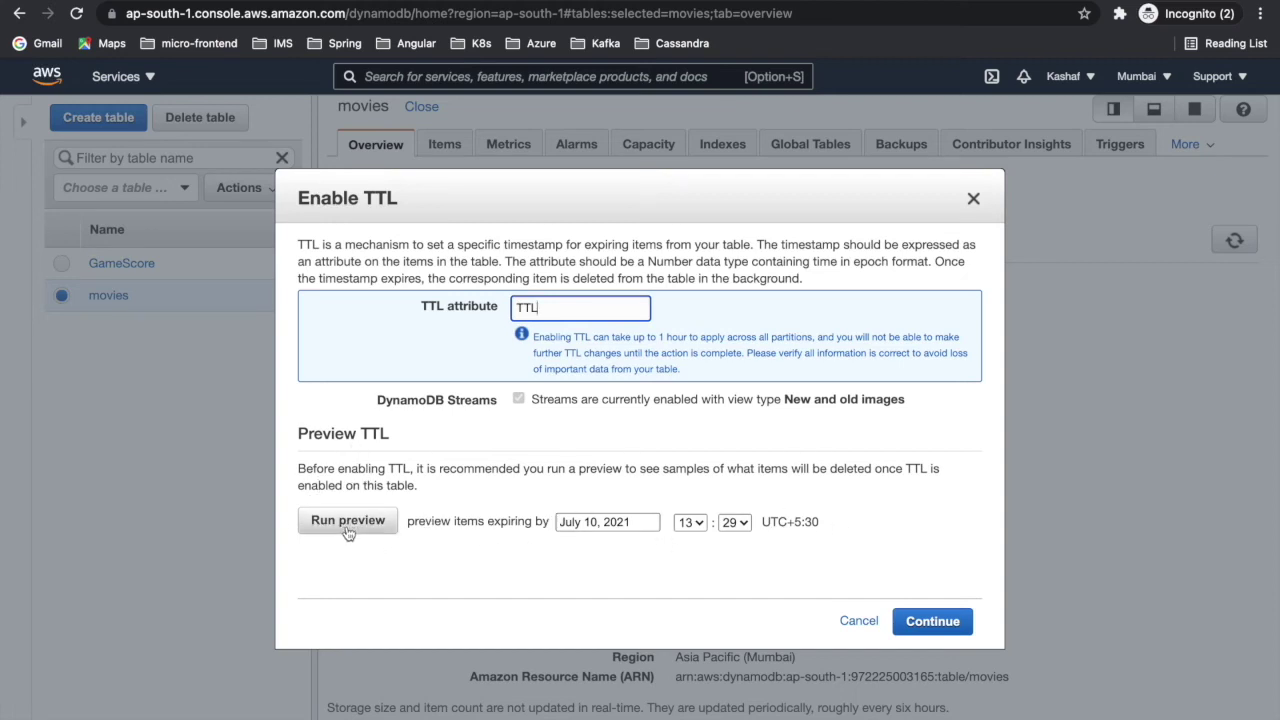
{"action": "left_click", "coordinate": [938, 622]}
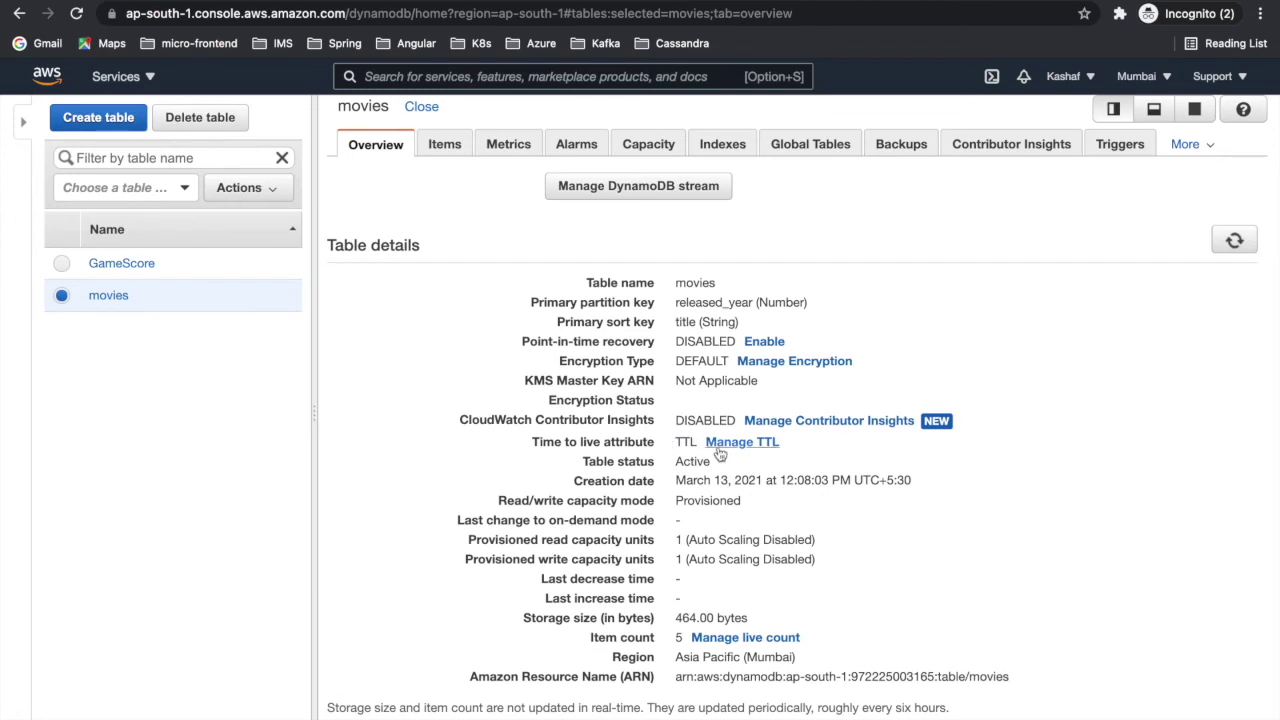
Open the Prisoners item of the movies table for editing and append a Number attribute named TTL
{"action": "left_click", "coordinate": [444, 145]}
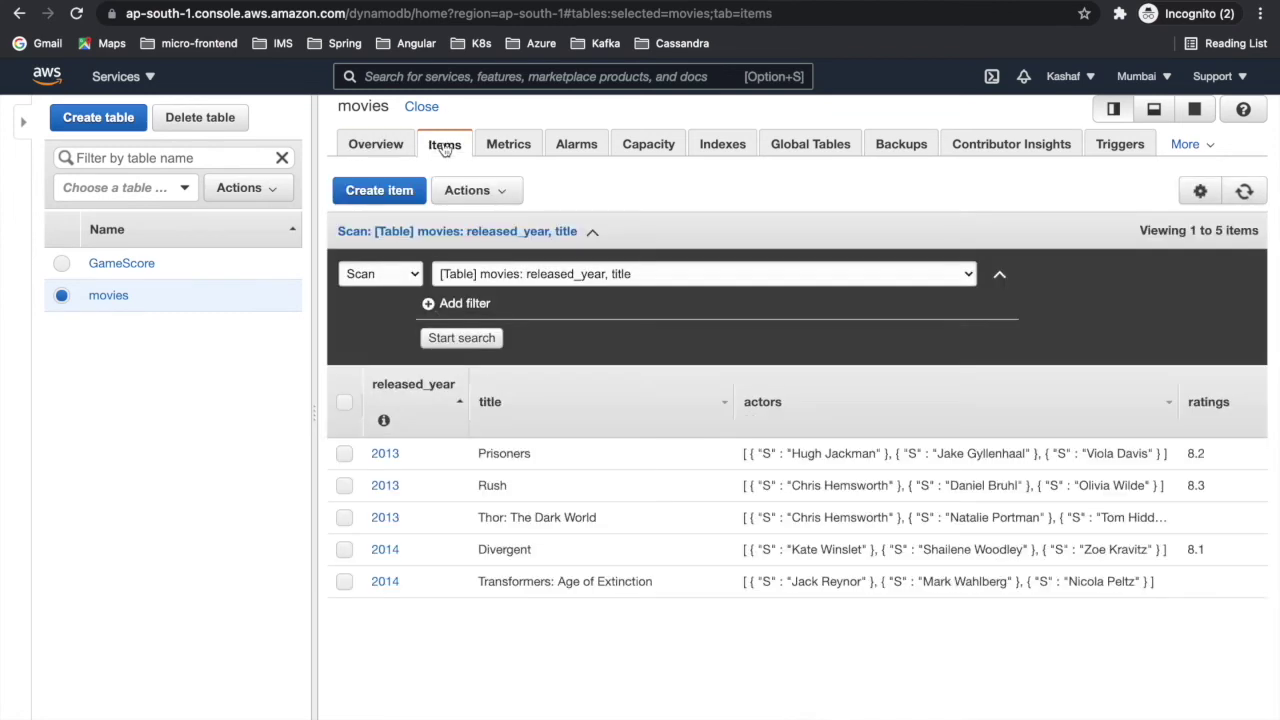
{"action": "left_click", "coordinate": [386, 454]}
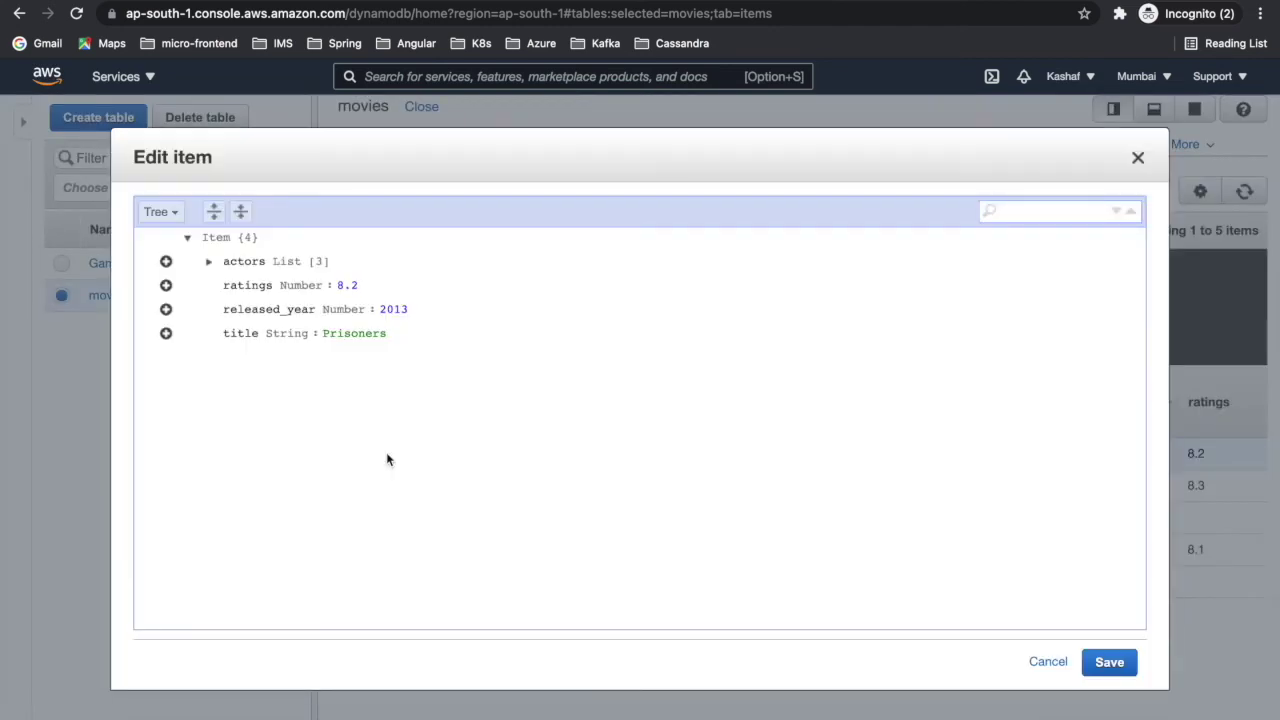
{"action": "left_click", "coordinate": [165, 338]}
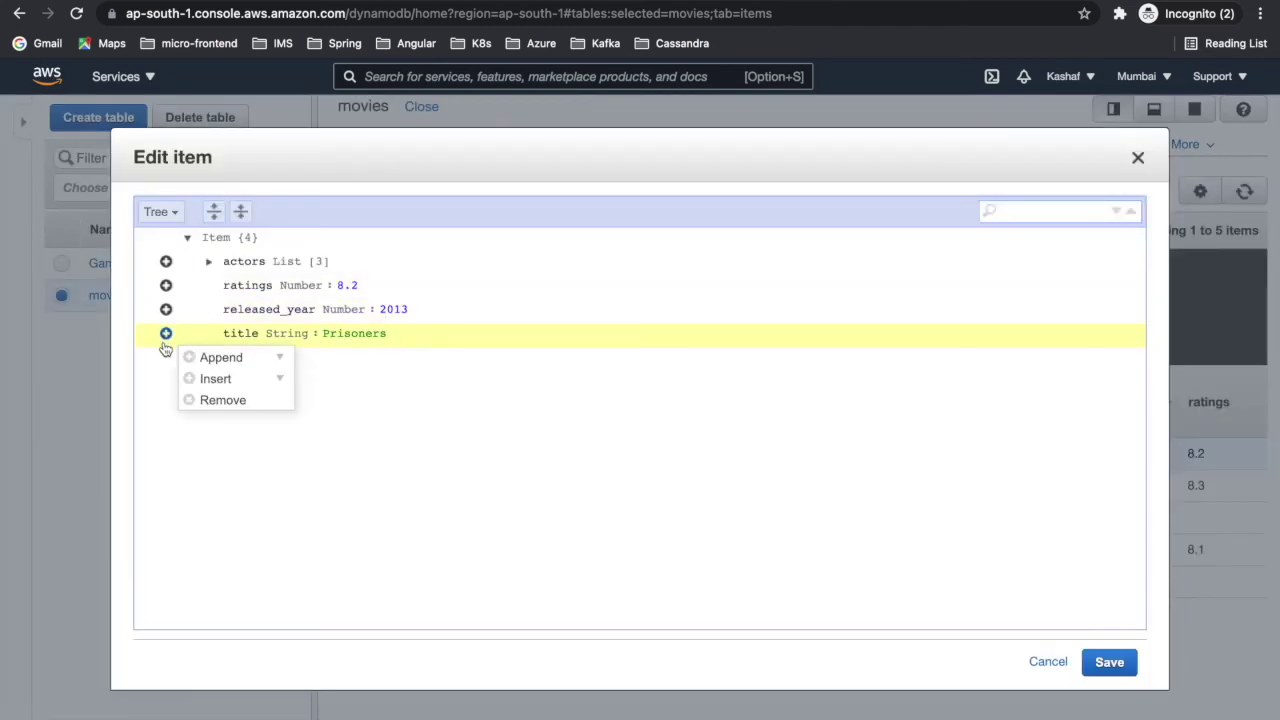
{"action": "left_click", "coordinate": [281, 360]}
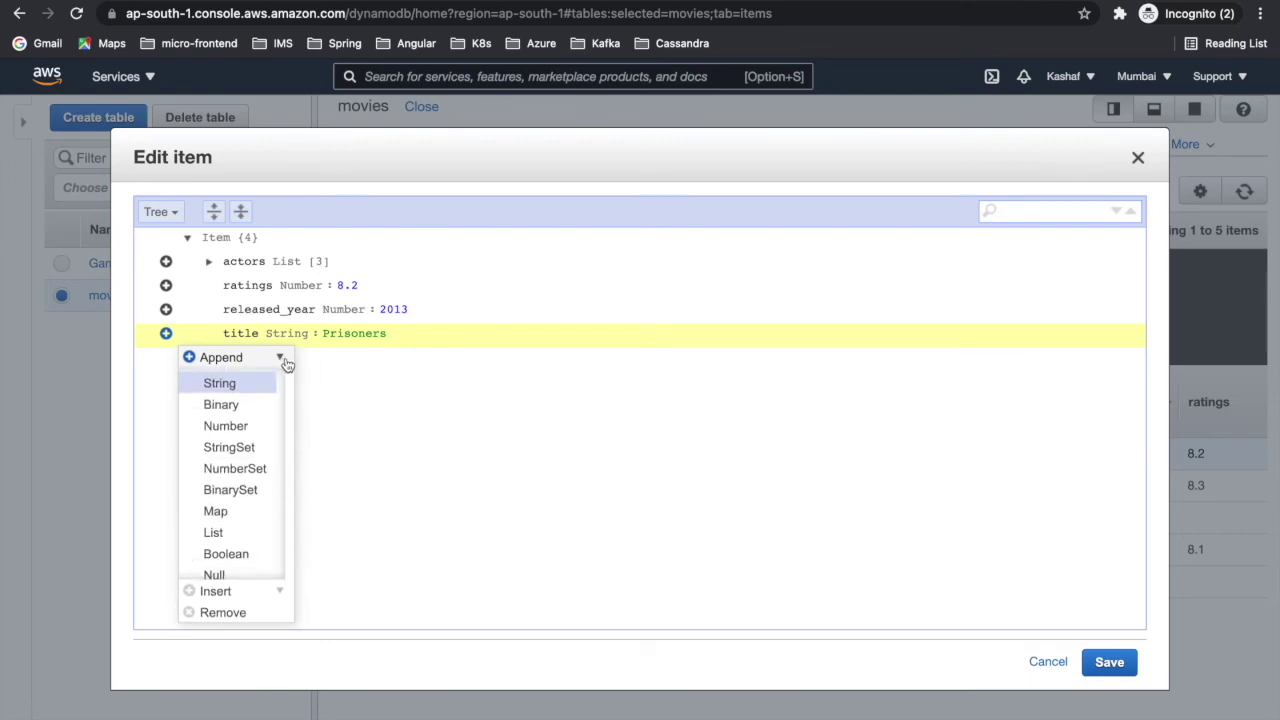
{"action": "left_click", "coordinate": [226, 426]}
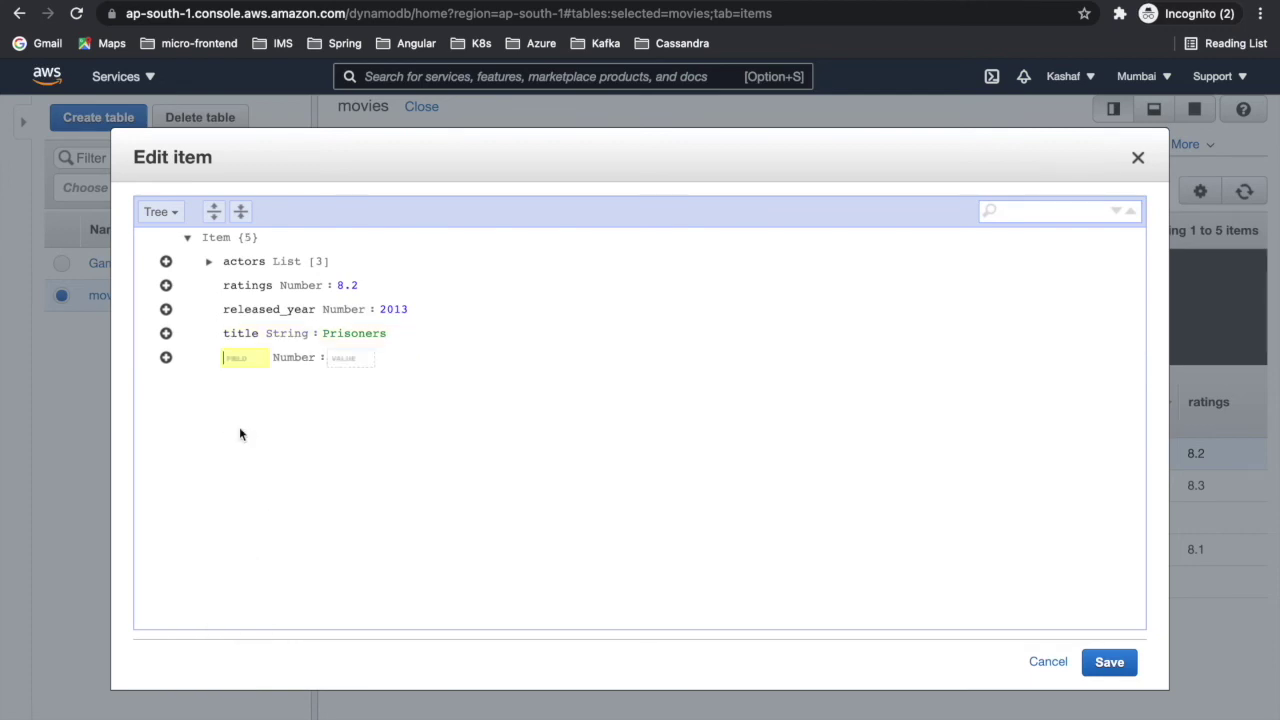
{"action": "type", "text": "TTL"}
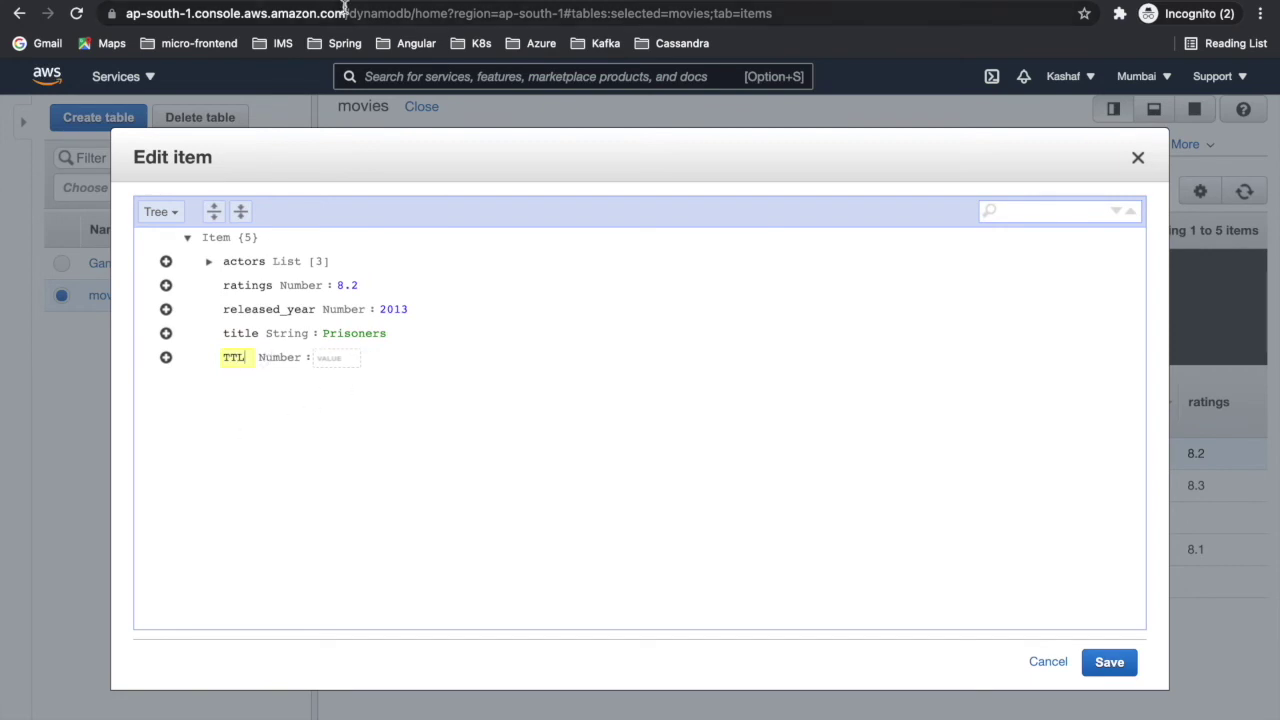
Switch to the EpochConverter site and copy the current Unix epoch time
{"action": "key", "text": "ctrl+Tab"}
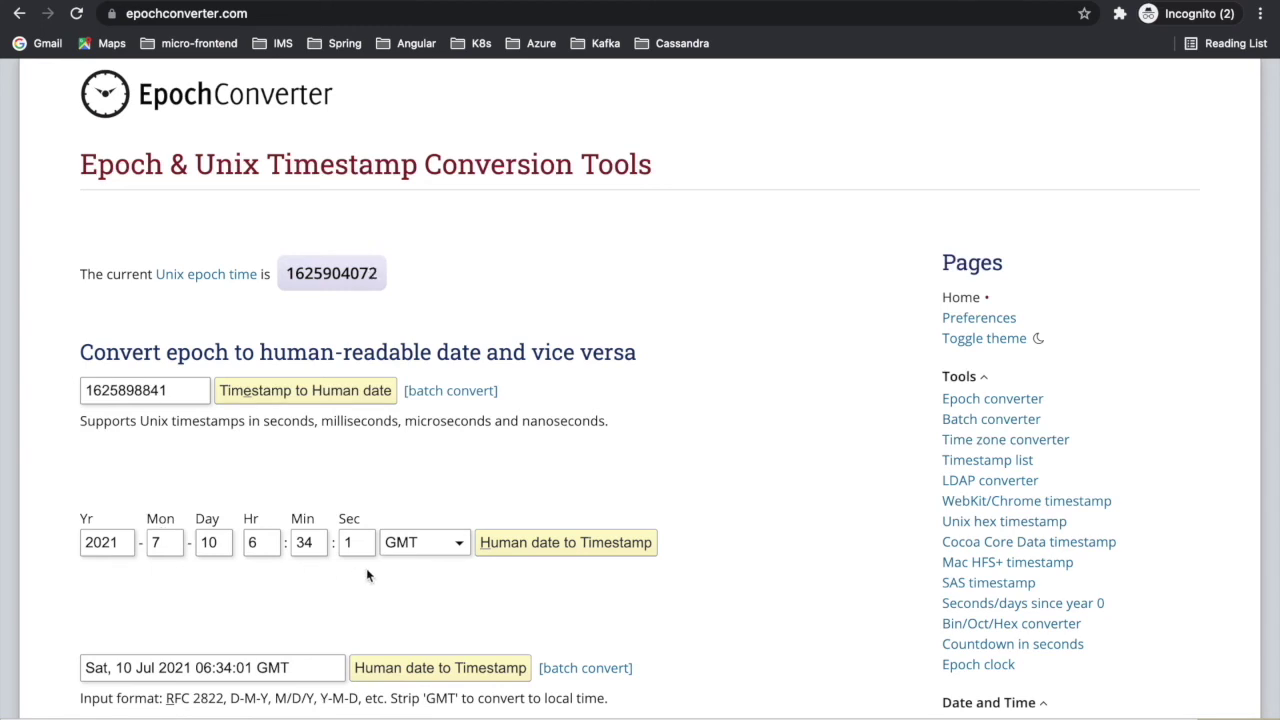
{"action": "mouse_move", "coordinate": [288, 281]}
{"action": "left_click_drag", "start_coordinate": [286, 273], "coordinate": [371, 286]}
{"action": "left_click_drag", "start_coordinate": [287, 273], "coordinate": [381, 285]}
{"action": "key", "text": "super+c"}
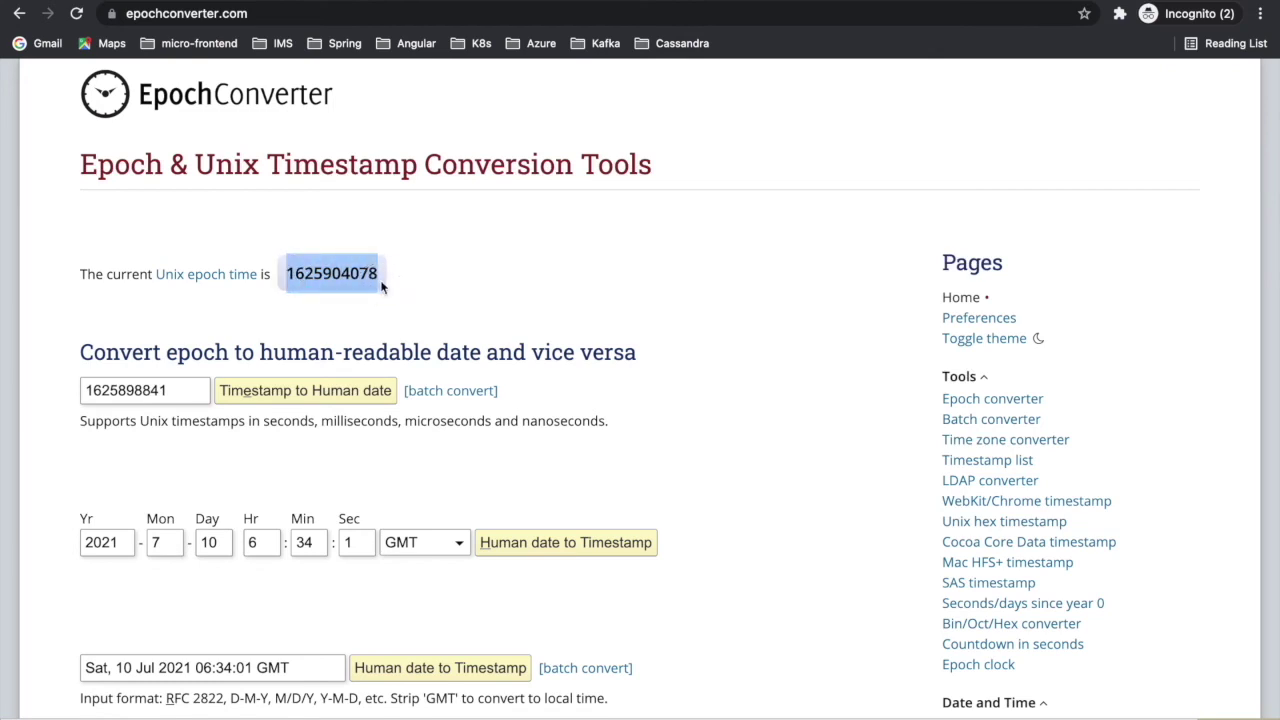
{"action": "key", "text": "ctrl+Tab"}
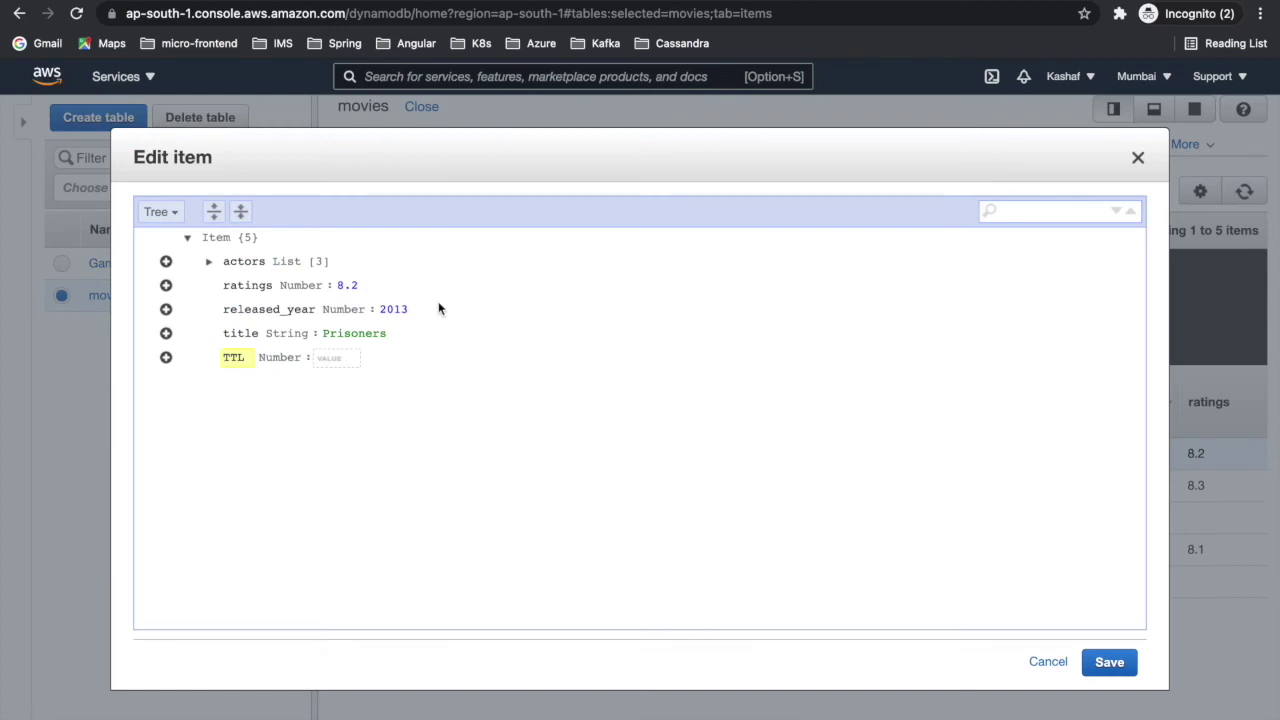
{"action": "left_click", "coordinate": [351, 357]}
{"action": "key", "text": "super+v"}
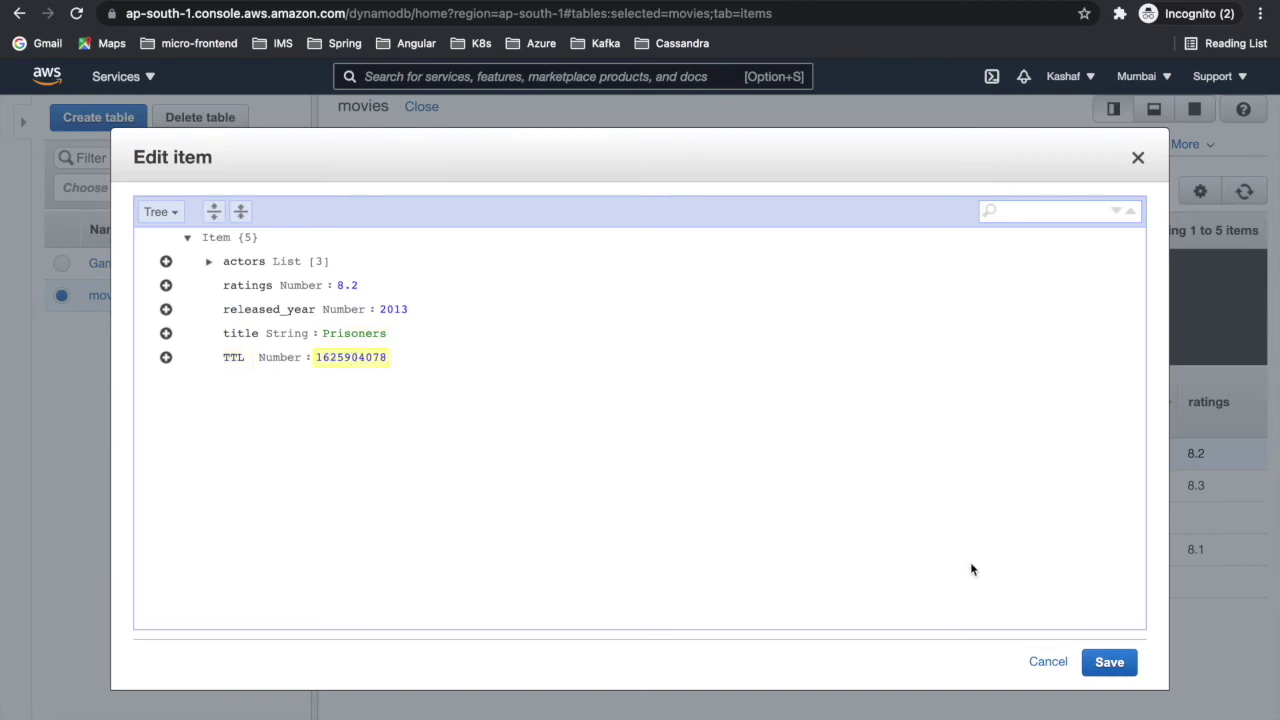
{"action": "left_click", "coordinate": [1107, 661]}
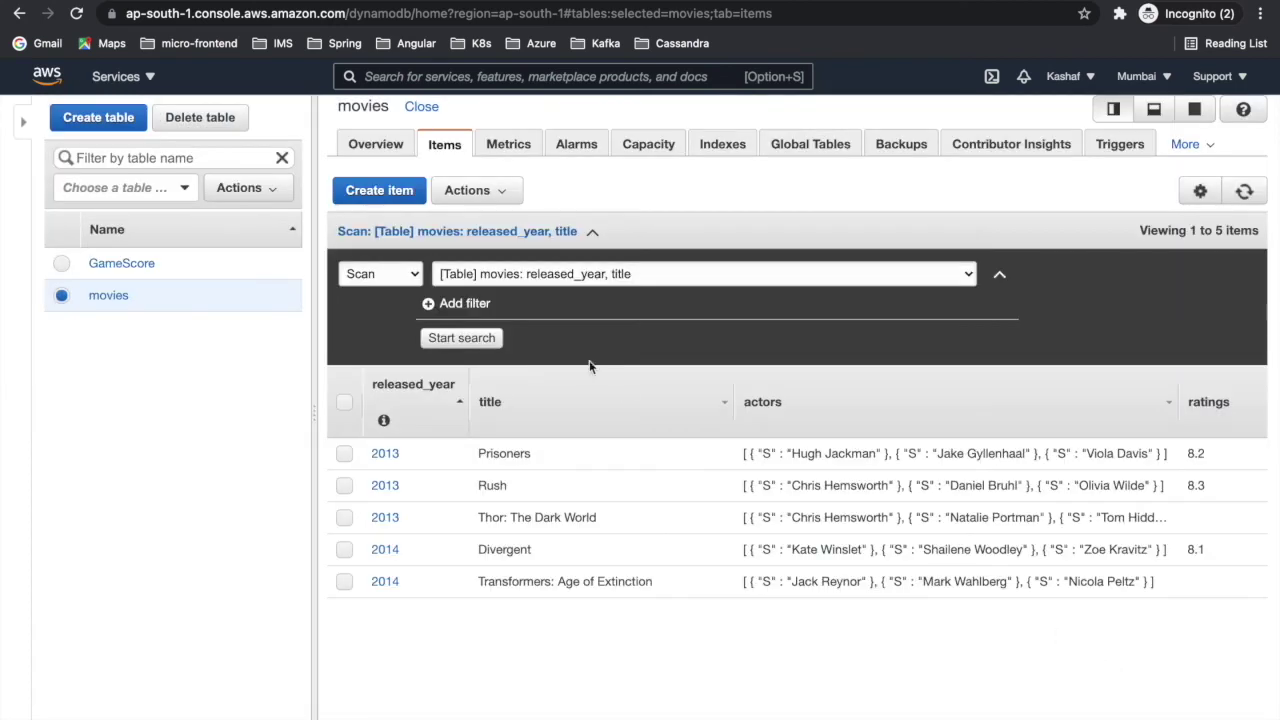
{"action": "left_click", "coordinate": [345, 455]}
{"action": "left_click", "coordinate": [483, 198]}
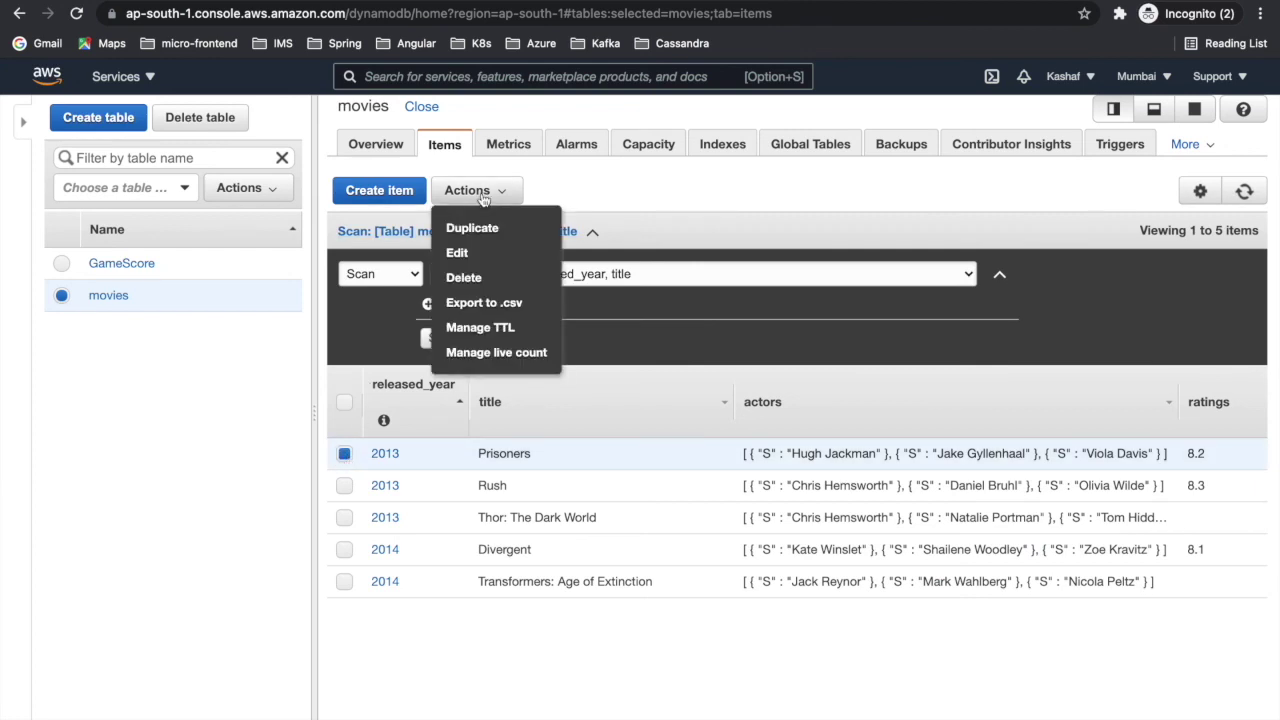
{"action": "left_click", "coordinate": [471, 230]}
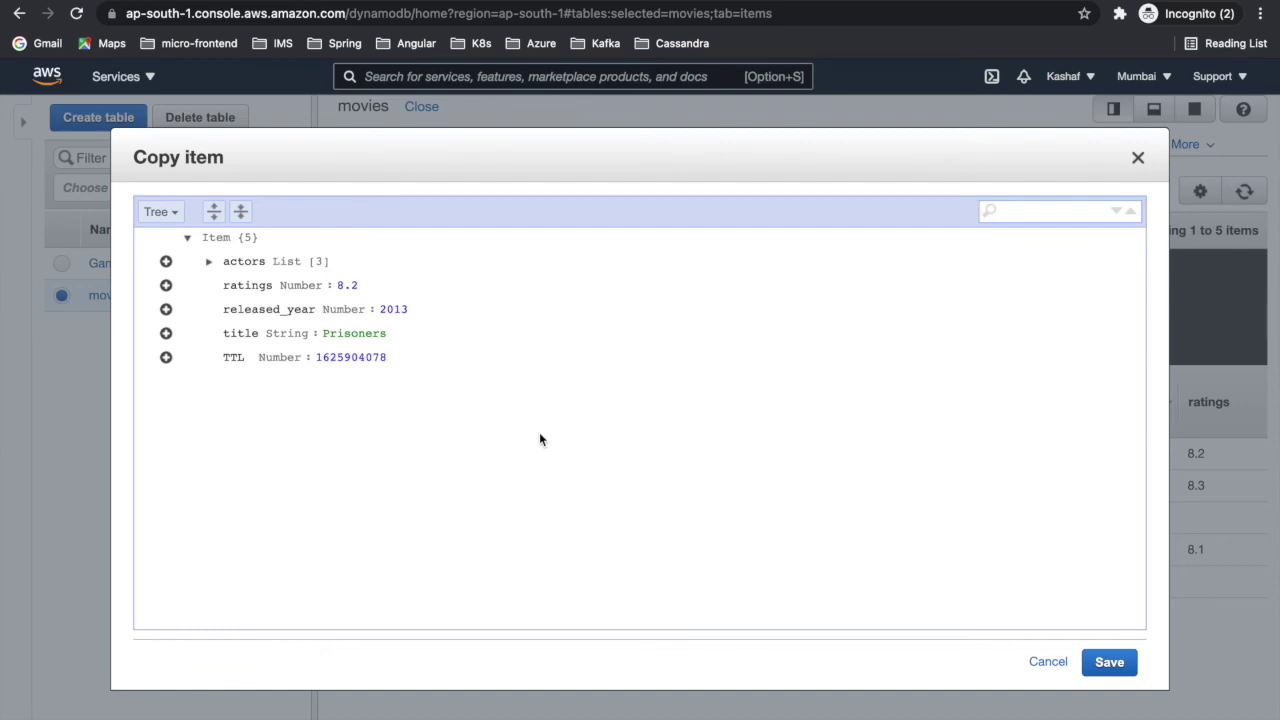
{"action": "left_click", "coordinate": [1048, 662]}
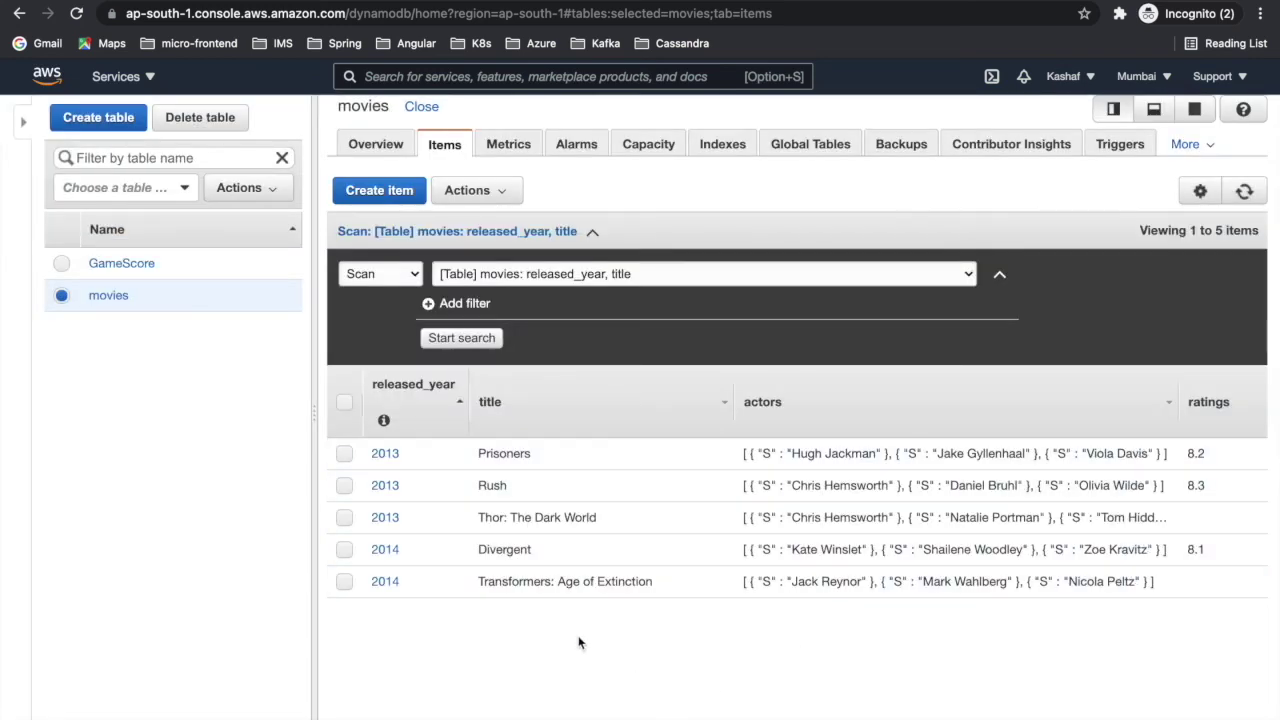
Narrow the actors column to make room for the TTL column, and sort the items by actors with Prisoners selected
{"action": "scroll", "coordinate": [792, 669], "scroll_direction": "right", "scroll_amount": 2}
{"action": "scroll", "coordinate": [793, 669], "scroll_direction": "right", "scroll_amount": 3}
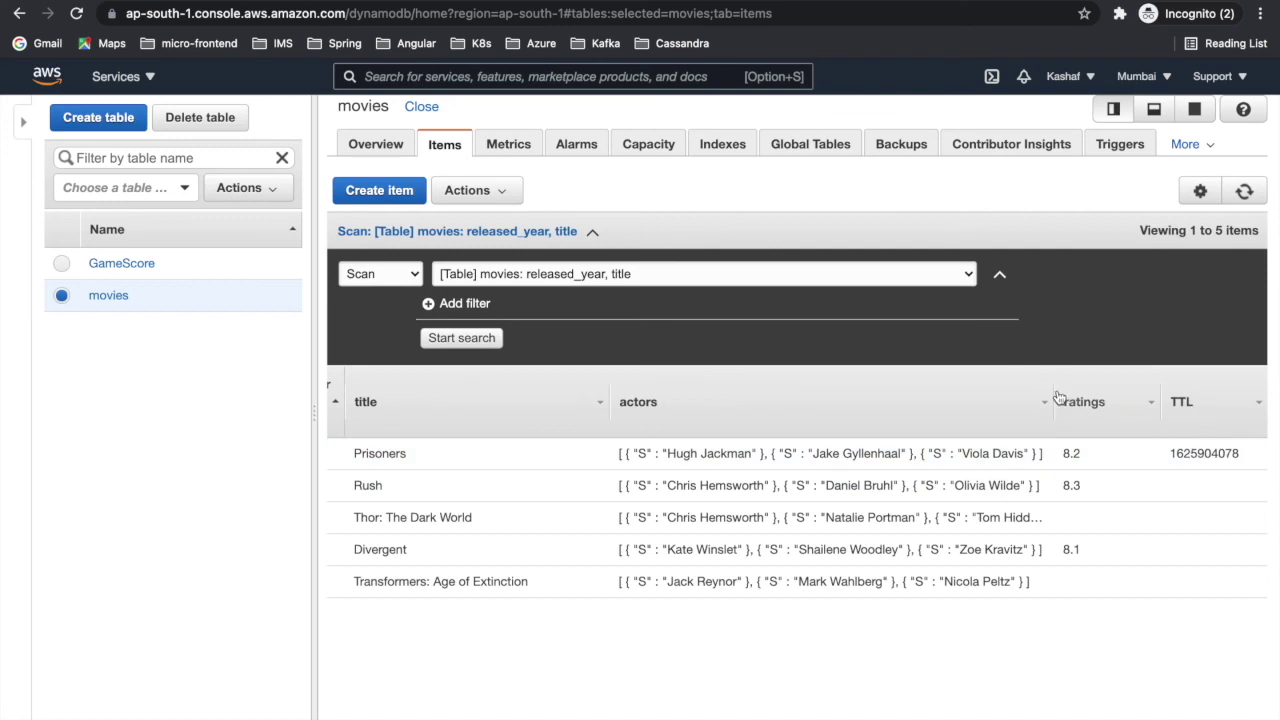
{"action": "left_click_drag", "start_coordinate": [1052, 401], "coordinate": [854, 423]}
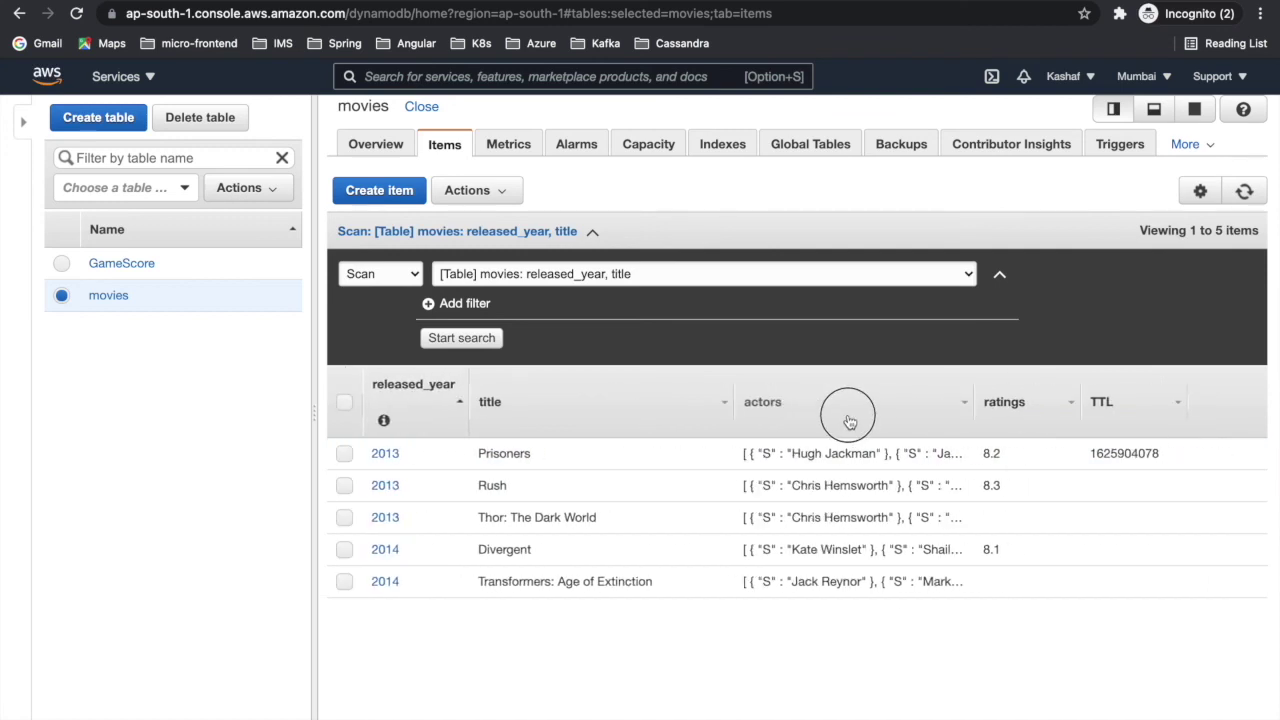
{"action": "left_click", "coordinate": [837, 417]}
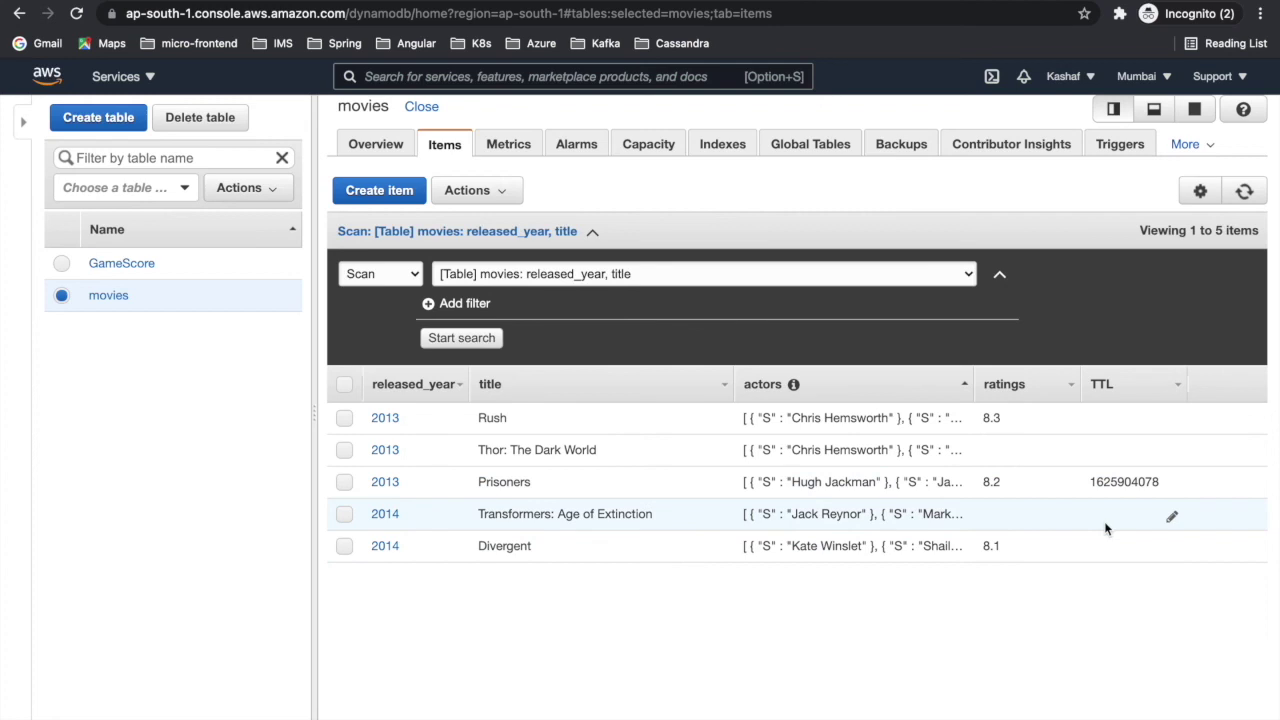
{"action": "mouse_move", "coordinate": [1146, 486]}
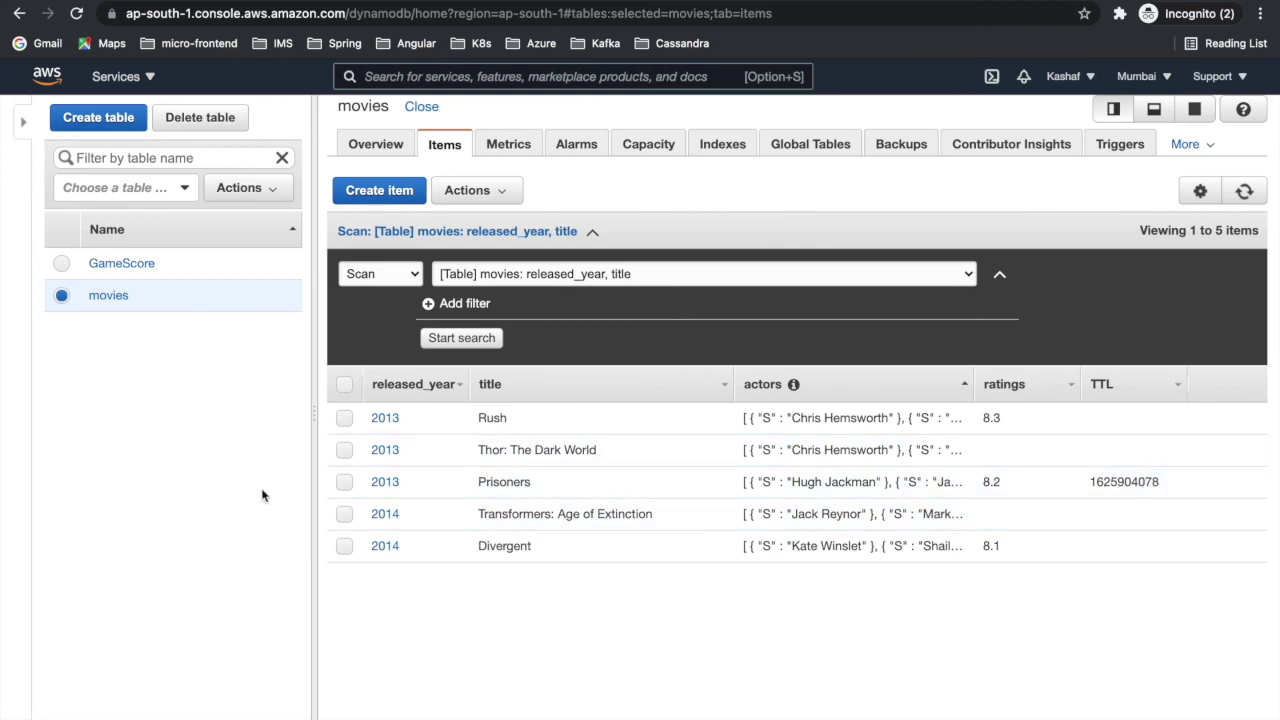
{"action": "left_click", "coordinate": [344, 482]}
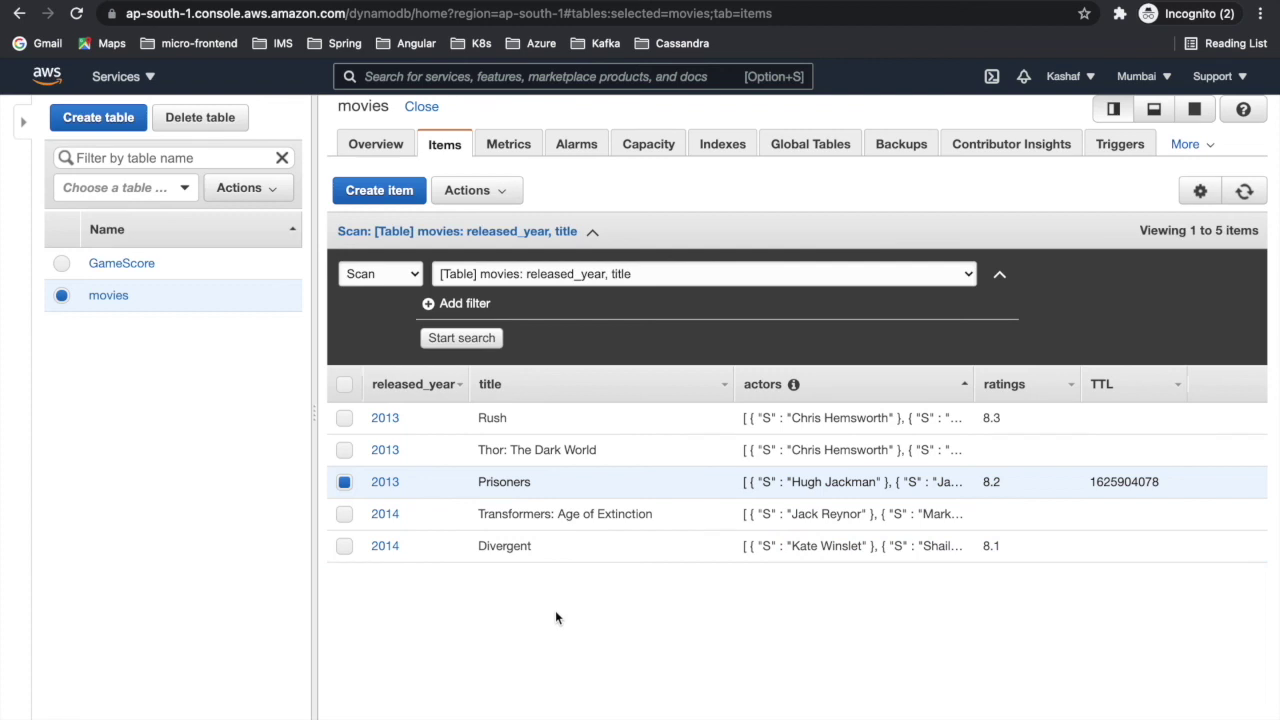
Examine the movies table's metrics, looking for the Time to Live graph of TTL deleted items
{"action": "left_click", "coordinate": [507, 146]}
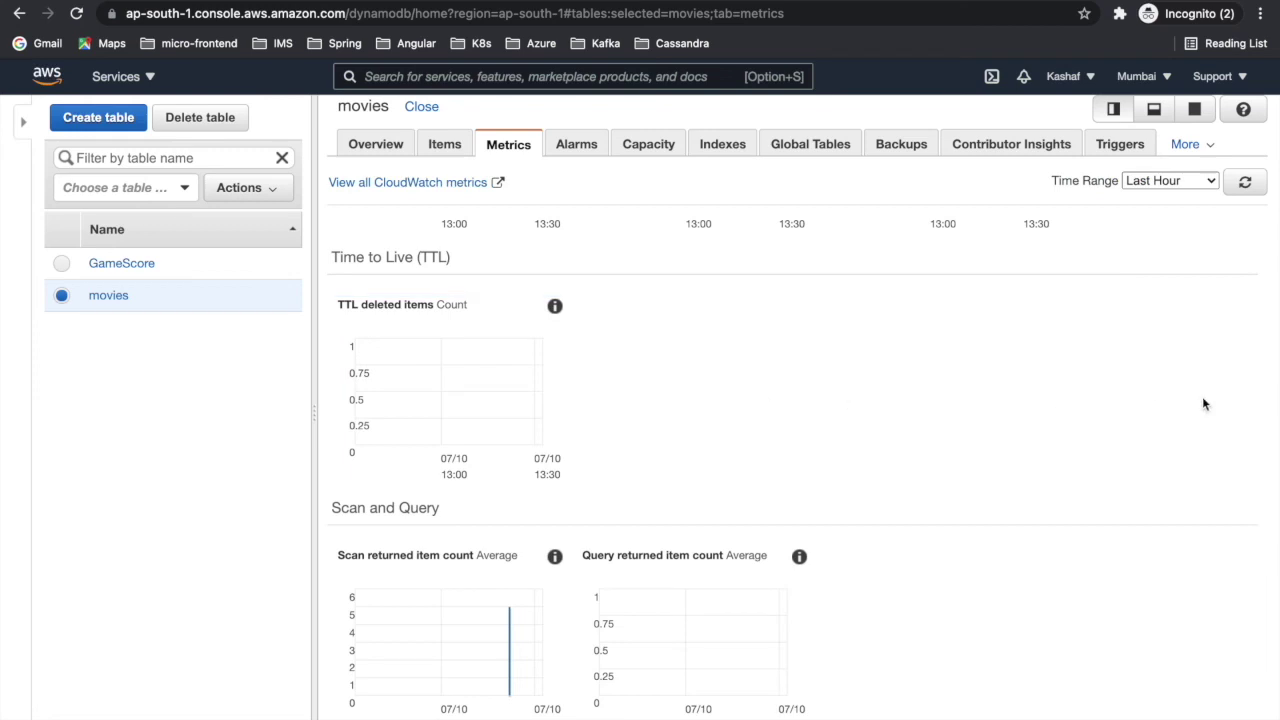
{"action": "scroll", "coordinate": [1266, 429], "scroll_direction": "down", "scroll_amount": 2}
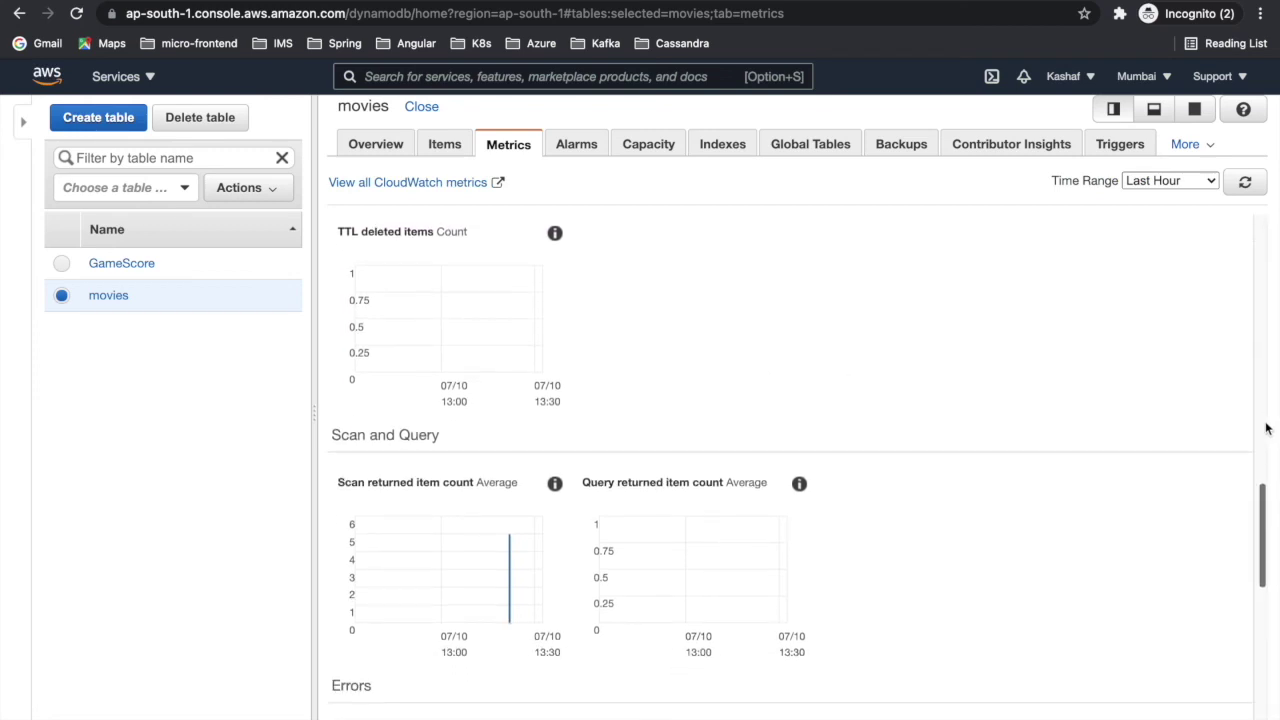
{"action": "scroll", "coordinate": [1266, 429], "scroll_direction": "down", "scroll_amount": 5}
{"action": "scroll", "coordinate": [1266, 429], "scroll_direction": "down", "scroll_amount": 3}
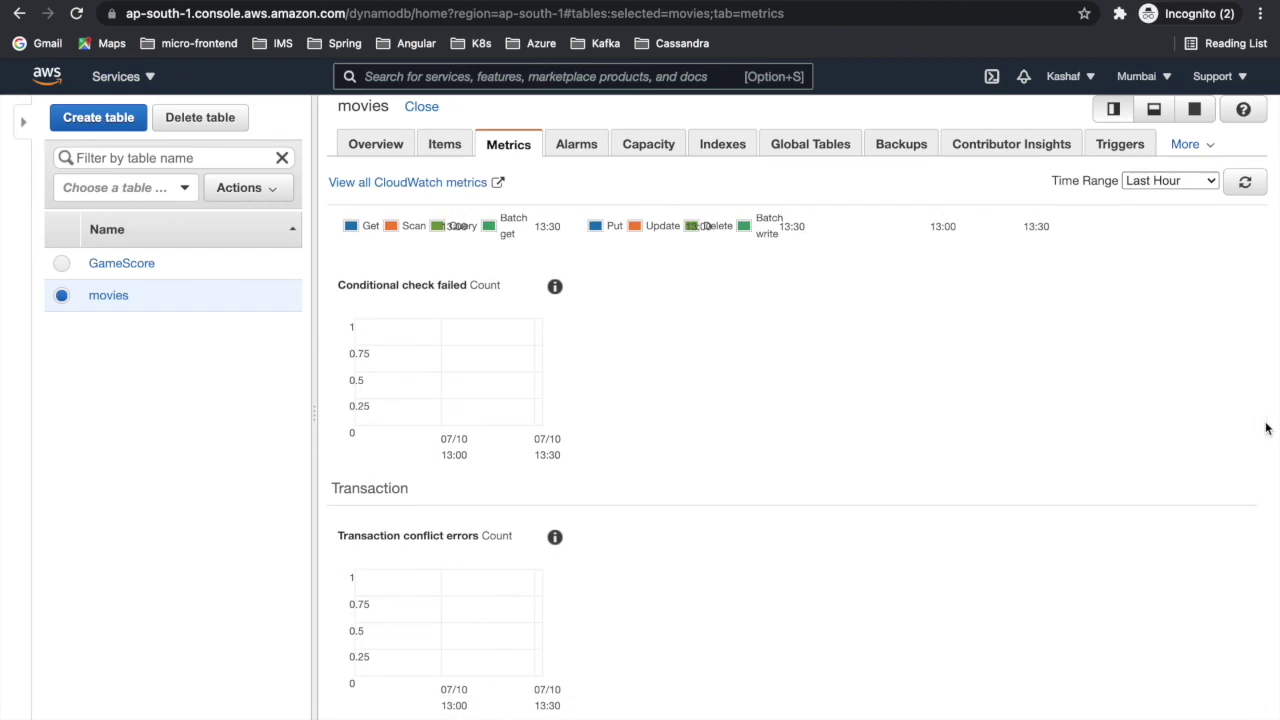
{"action": "scroll", "coordinate": [1266, 429], "scroll_direction": "up", "scroll_amount": 10}
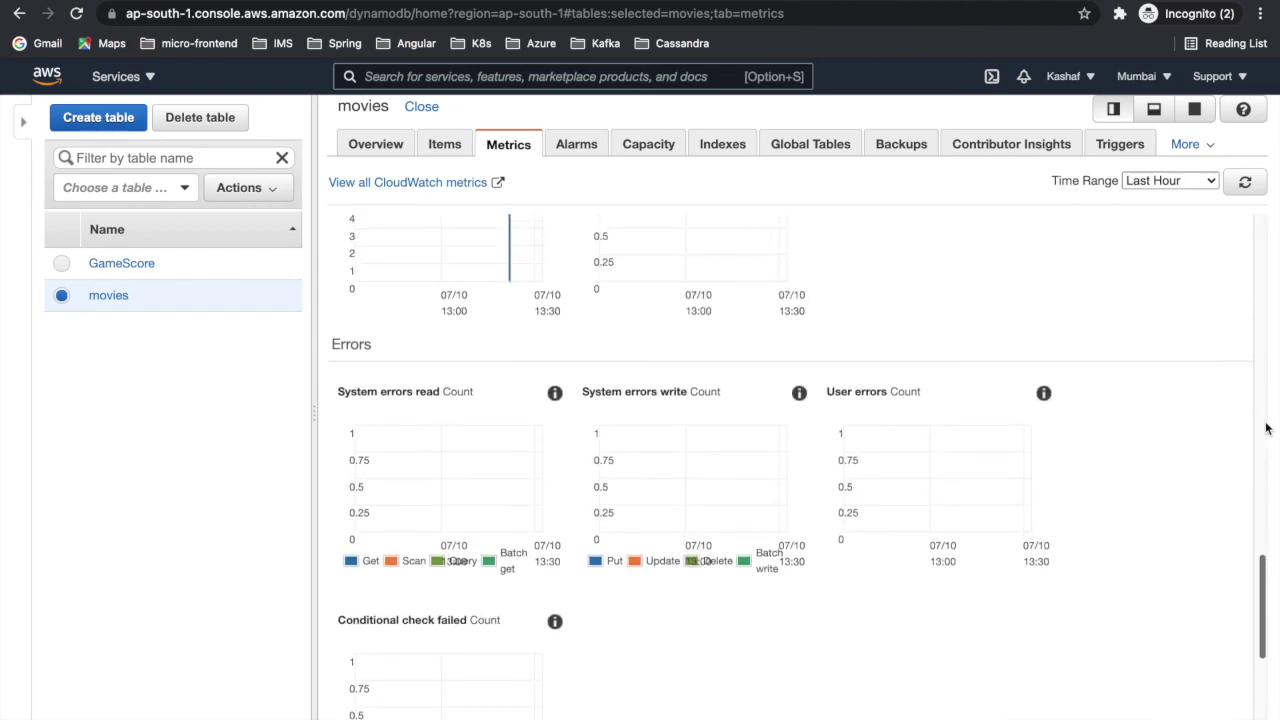
{"action": "scroll", "coordinate": [1266, 429], "scroll_direction": "up", "scroll_amount": 12}
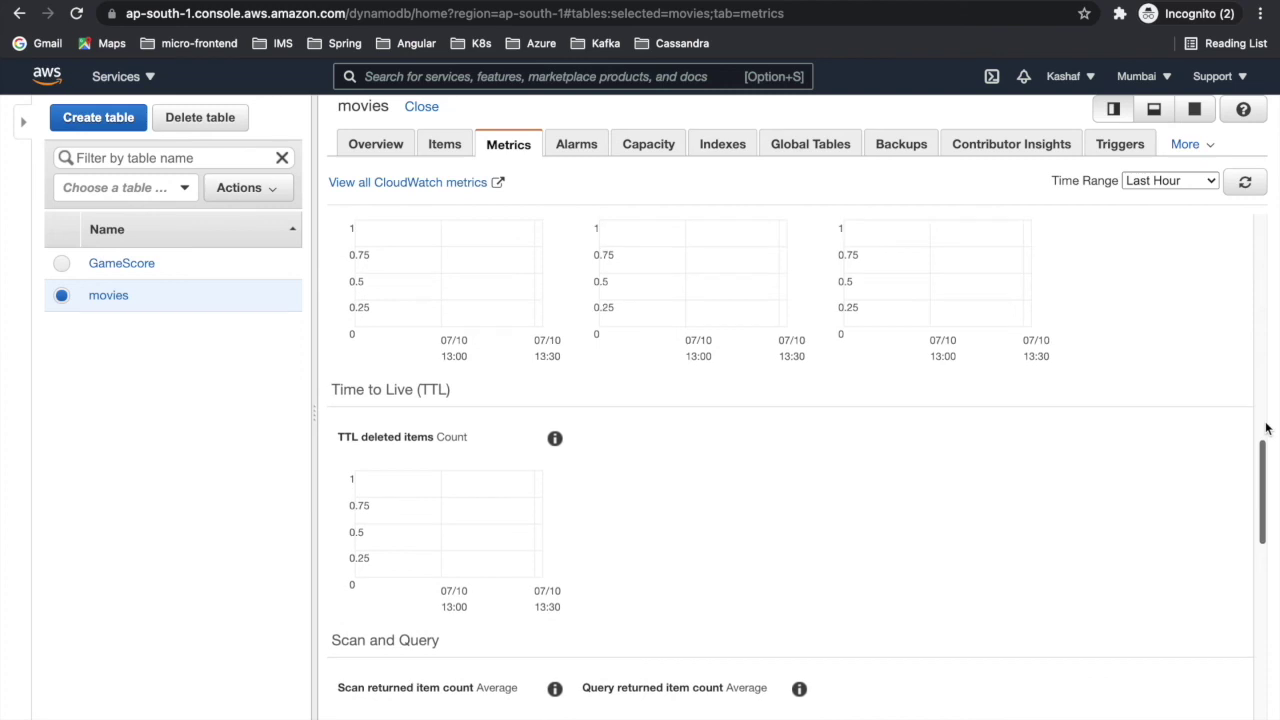
{"action": "scroll", "coordinate": [1266, 429], "scroll_direction": "up", "scroll_amount": 2}
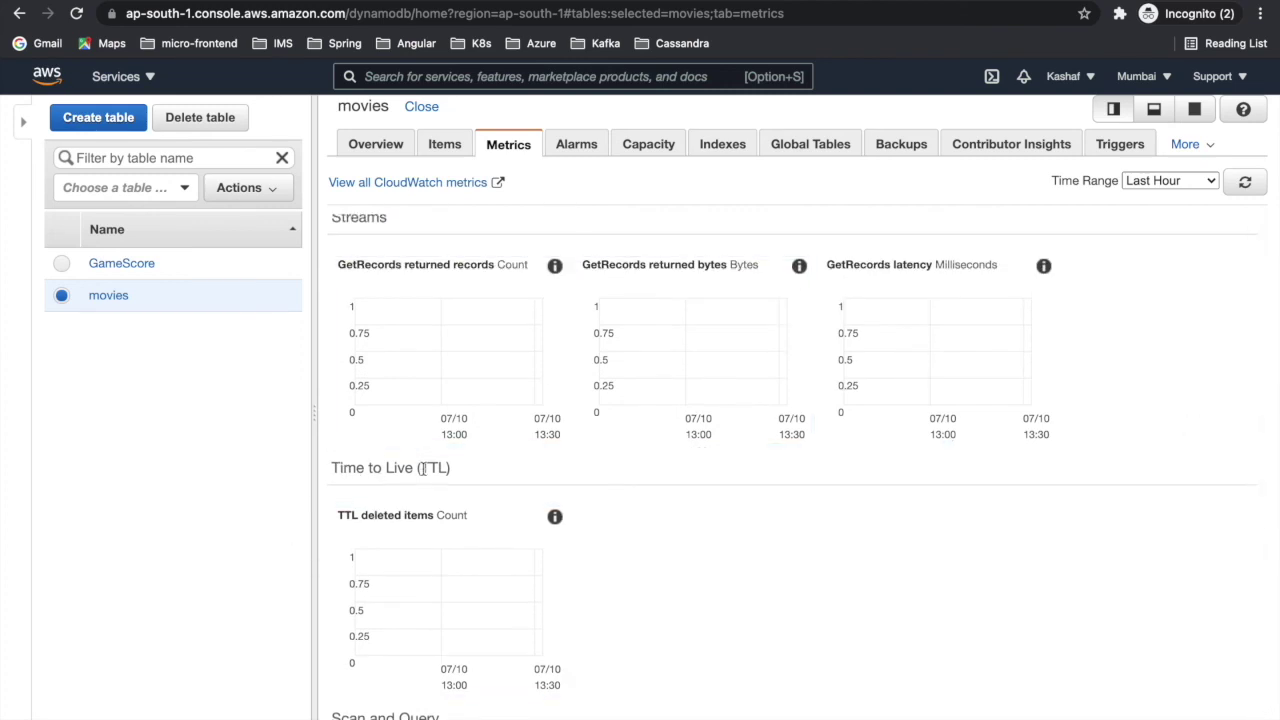